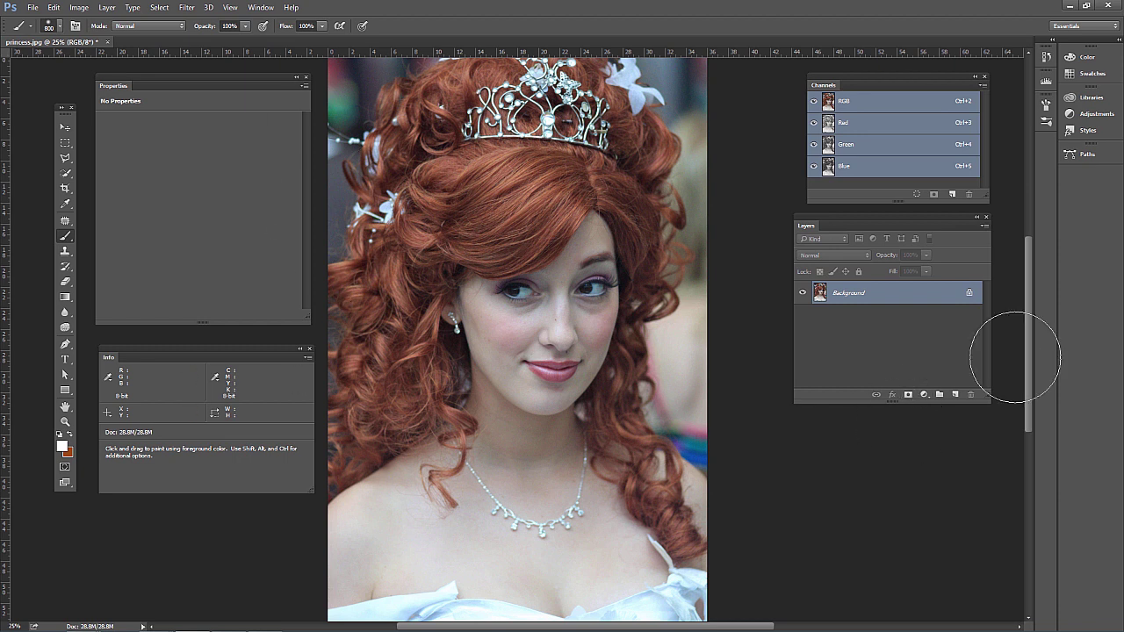
Add a Gradient Map adjustment layer above the Background and enable Reverse on its gradient.
{"action": "left_click", "coordinate": [925, 396]}
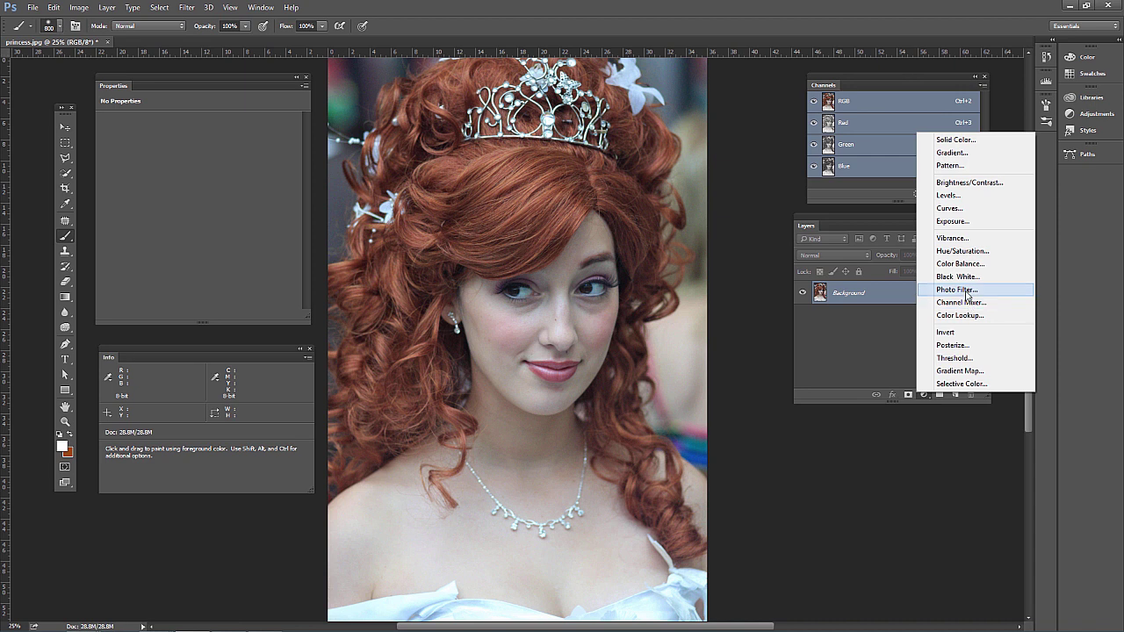
{"action": "left_click", "coordinate": [960, 370]}
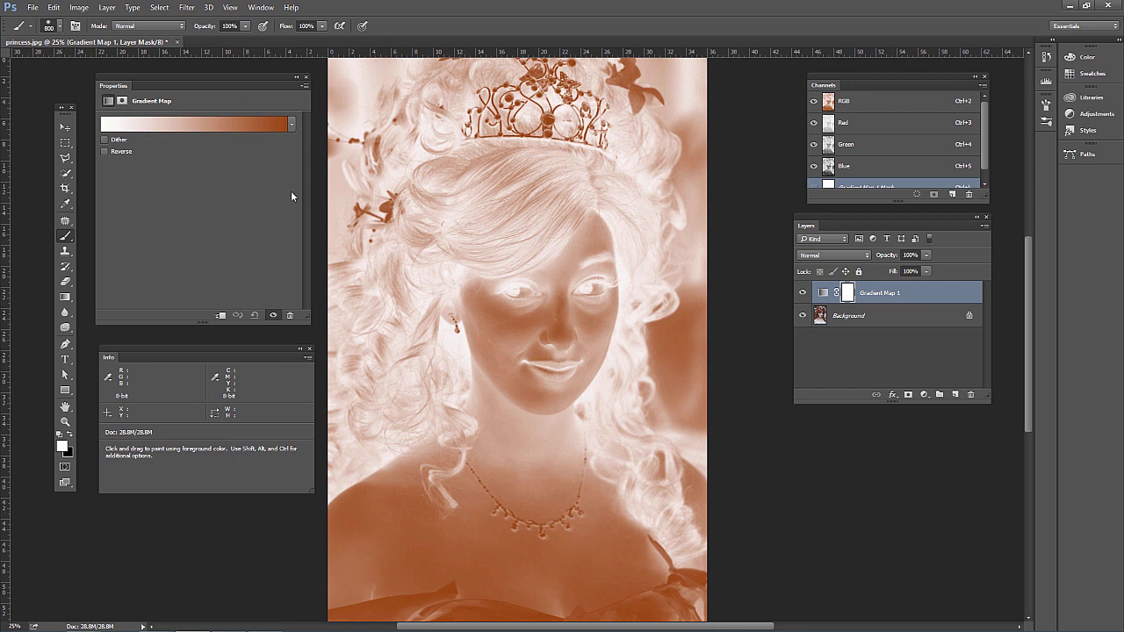
{"action": "left_click", "coordinate": [105, 152]}
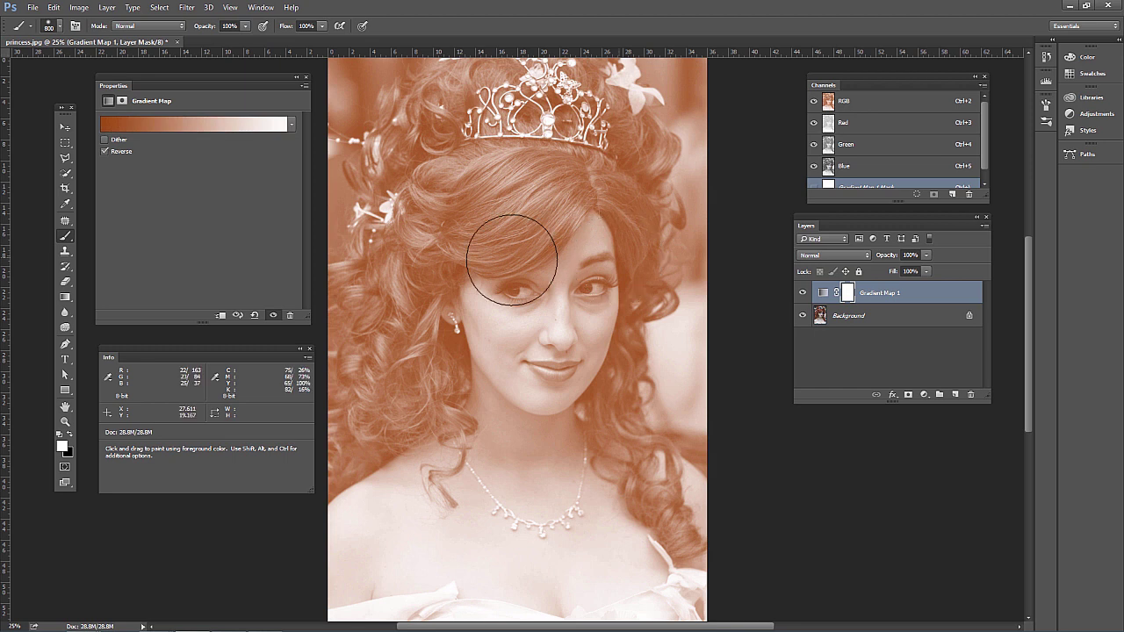
Try the violet-orange and red-green gradient presets on the gradient map, then turn Reverse off.
{"action": "left_click", "coordinate": [289, 126]}
{"action": "left_click", "coordinate": [213, 149]}
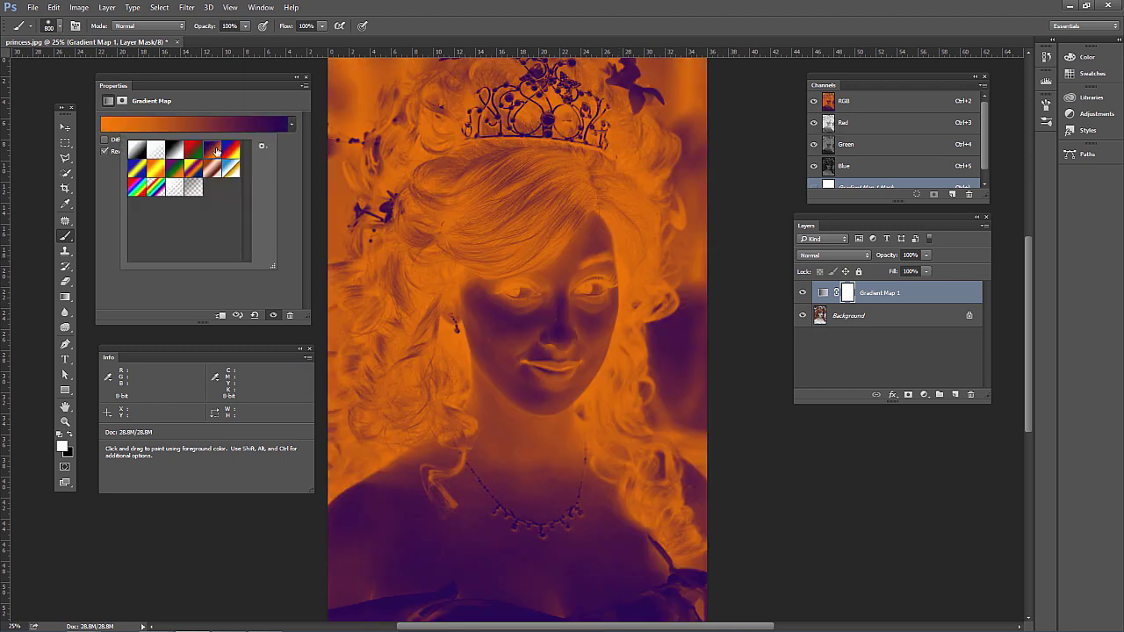
{"action": "left_click", "coordinate": [228, 154]}
{"action": "left_click", "coordinate": [198, 156]}
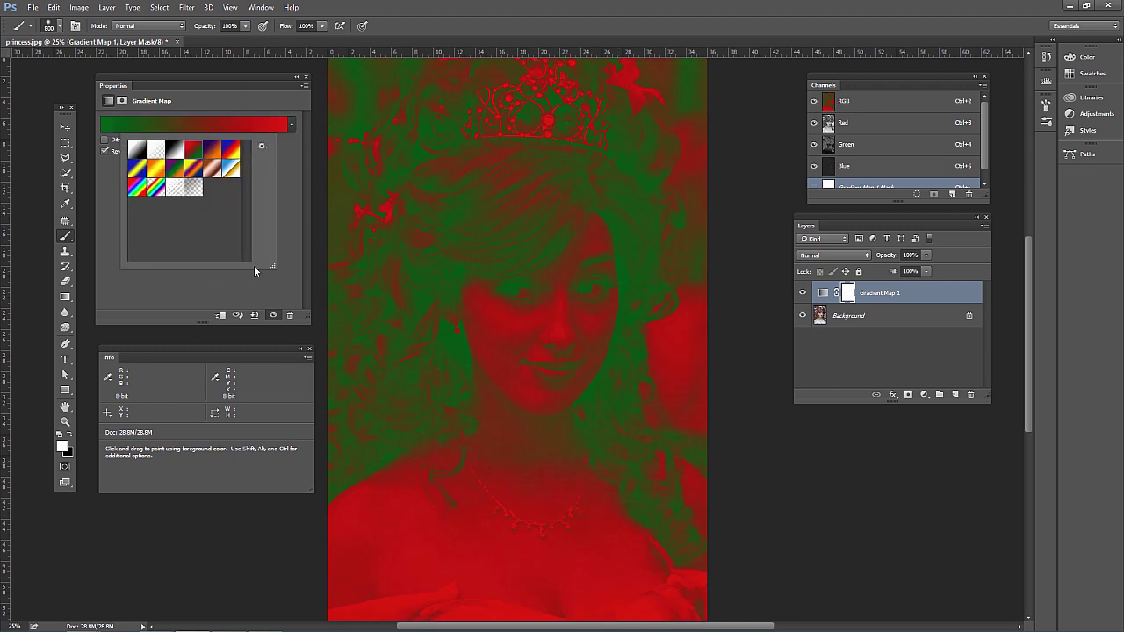
{"action": "left_click", "coordinate": [232, 288]}
{"action": "left_click", "coordinate": [105, 153]}
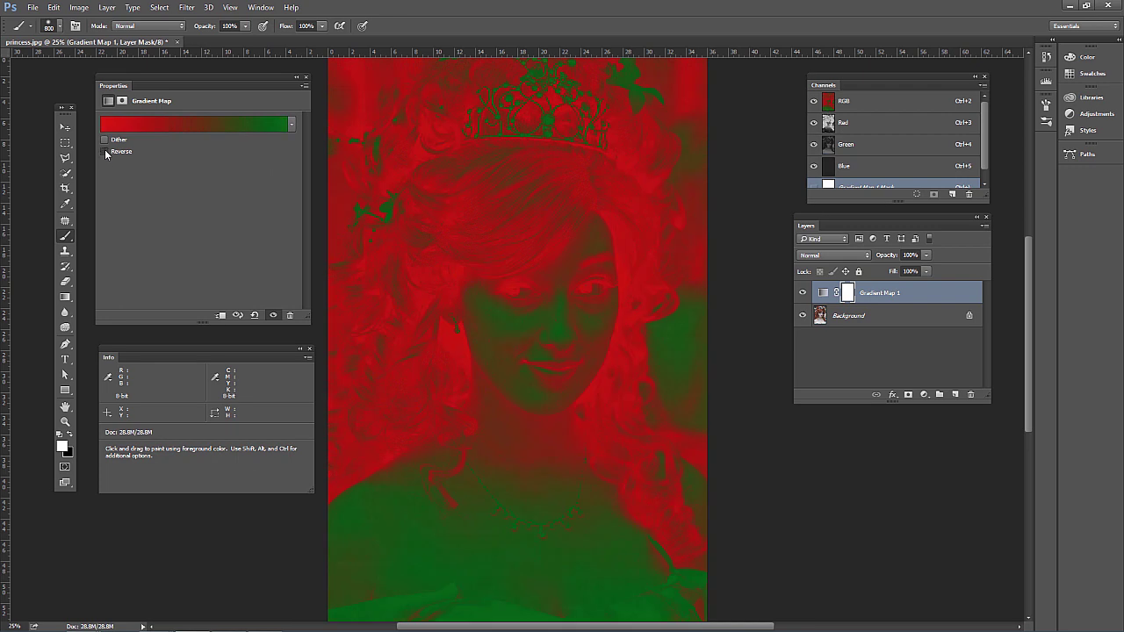
Try the blue-yellow-blue preset on the gradient map, toggling Reverse and testing the layer's opacity at 100%.
{"action": "left_click", "coordinate": [291, 127]}
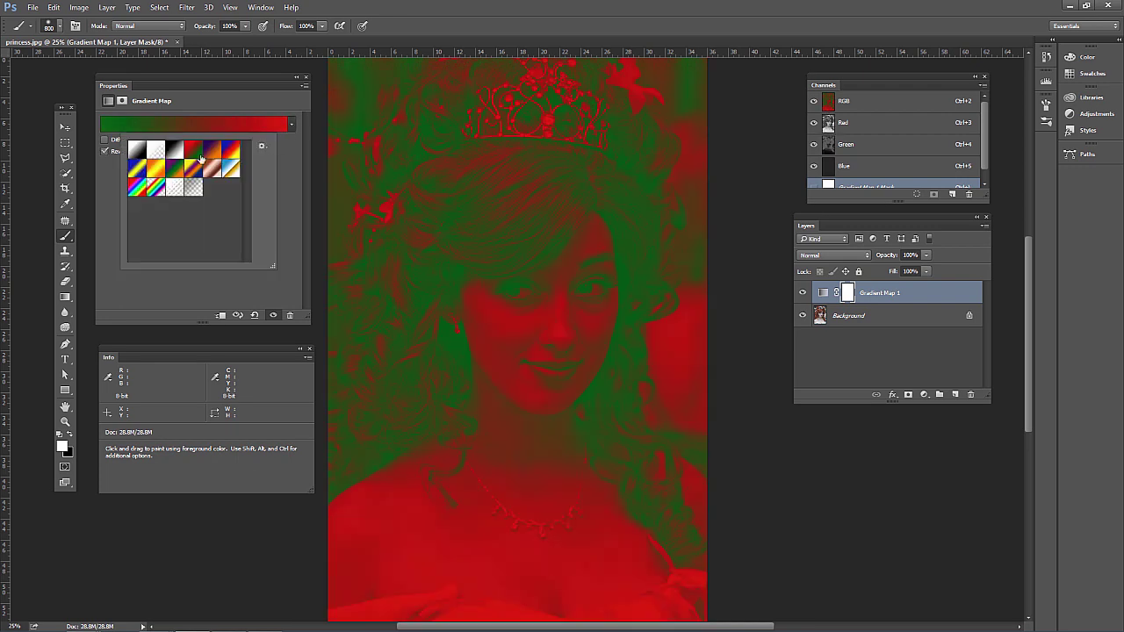
{"action": "left_click", "coordinate": [136, 166]}
{"action": "left_click", "coordinate": [105, 153]}
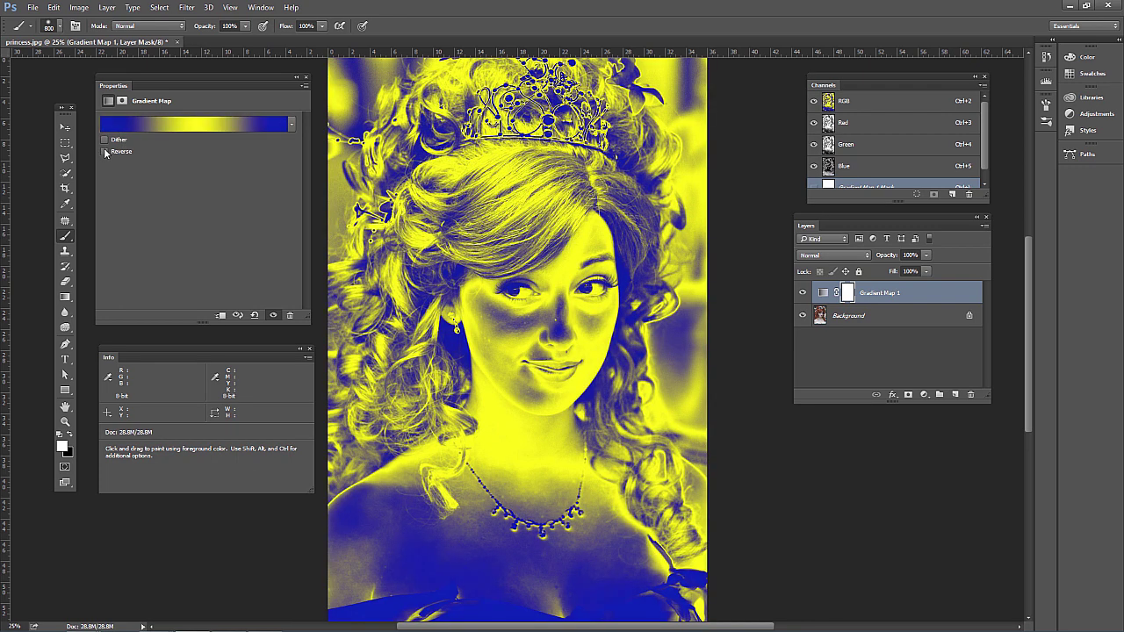
{"action": "left_click", "coordinate": [105, 151]}
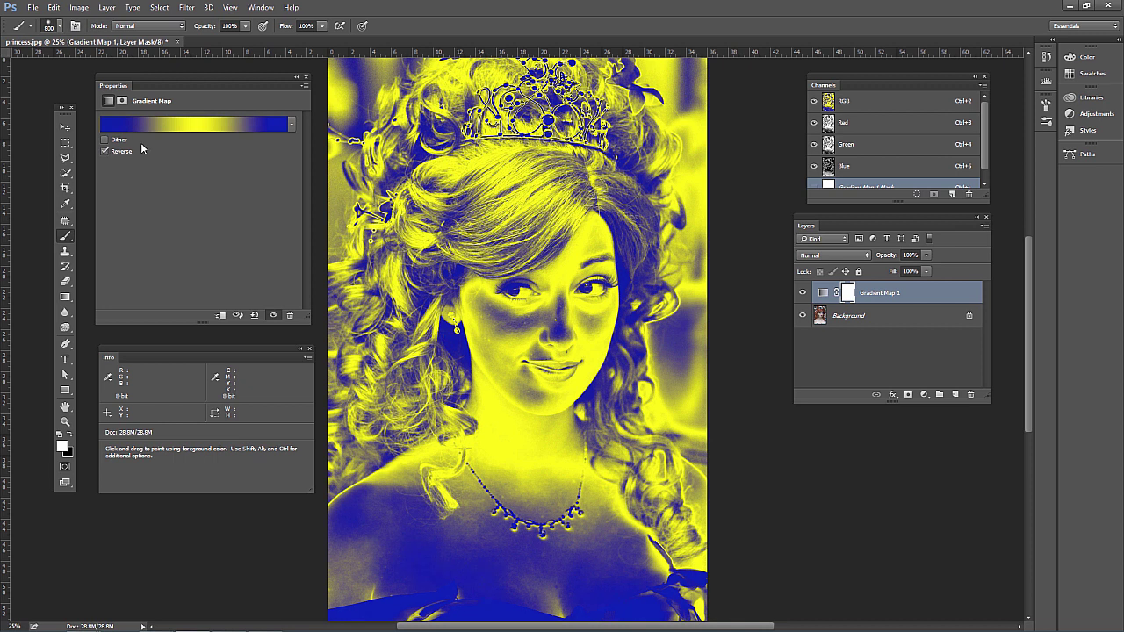
{"action": "left_click", "coordinate": [926, 256]}
{"action": "left_click_drag", "start_coordinate": [902, 268], "coordinate": [944, 279]}
Apply the white-to-black Foreground to Background preset with Reverse enabled and open the gradient for editing.
{"action": "left_click", "coordinate": [292, 128]}
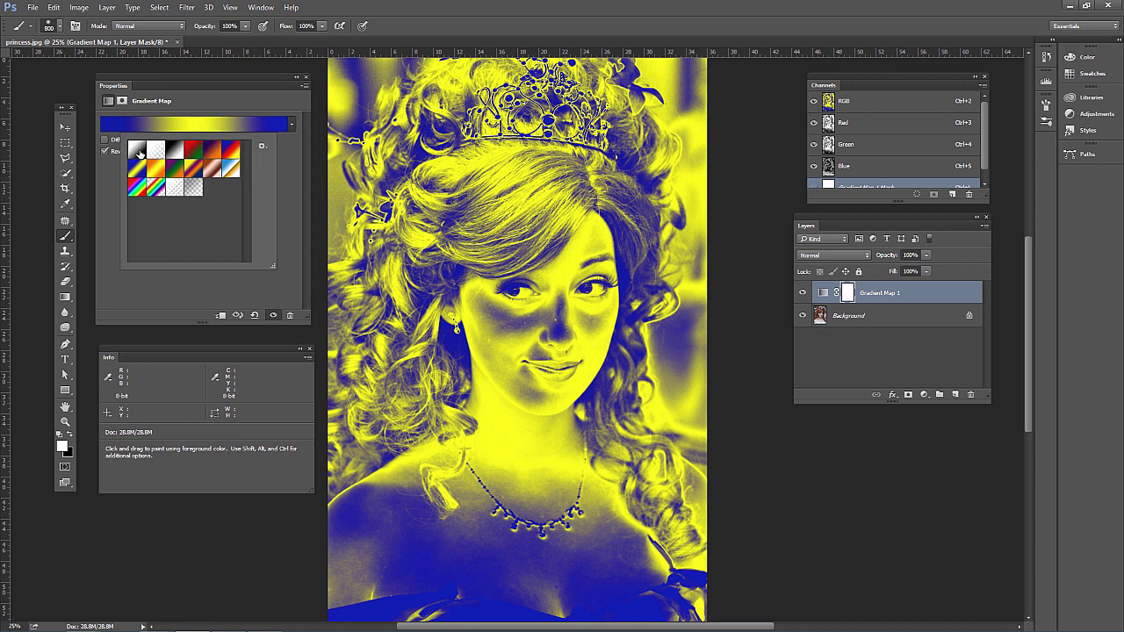
{"action": "left_click", "coordinate": [133, 152]}
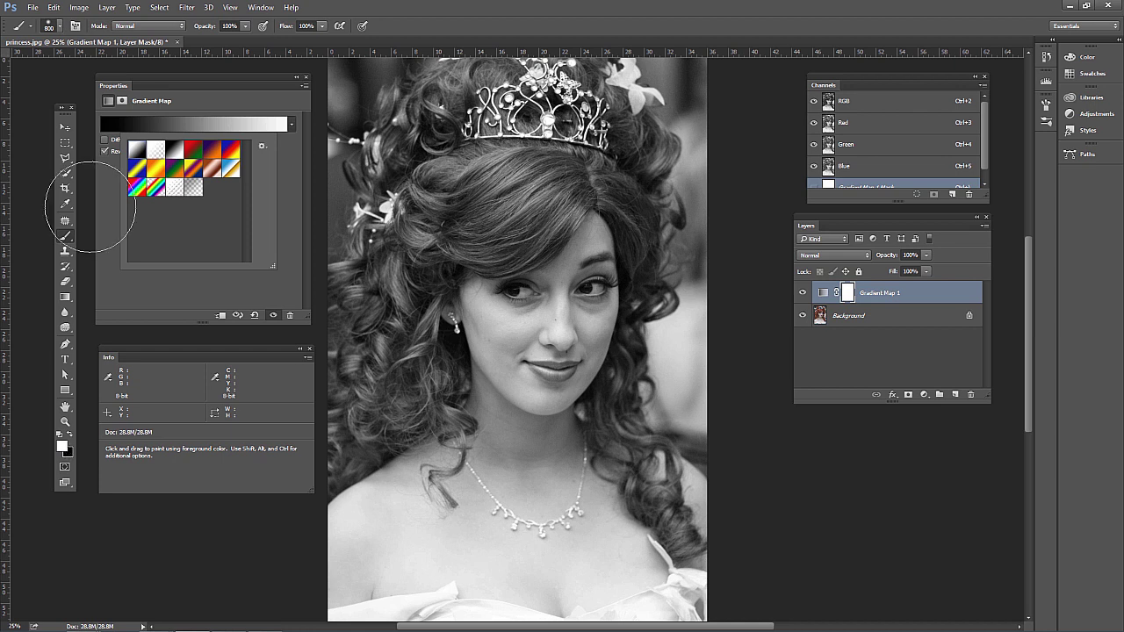
{"action": "left_click", "coordinate": [68, 116]}
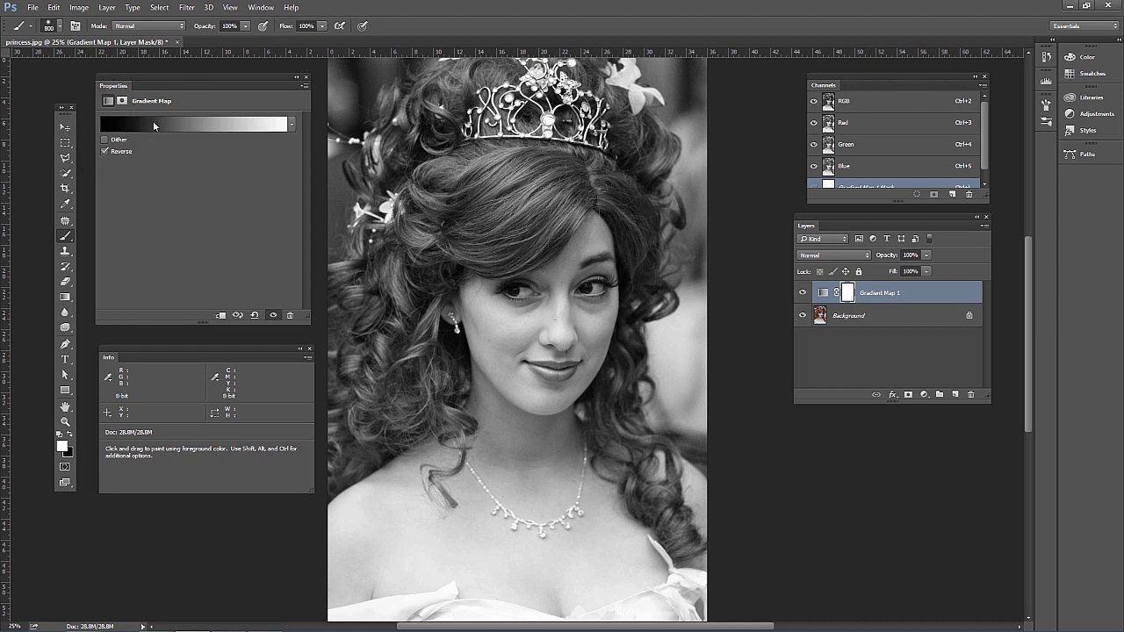
{"action": "left_click", "coordinate": [105, 151]}
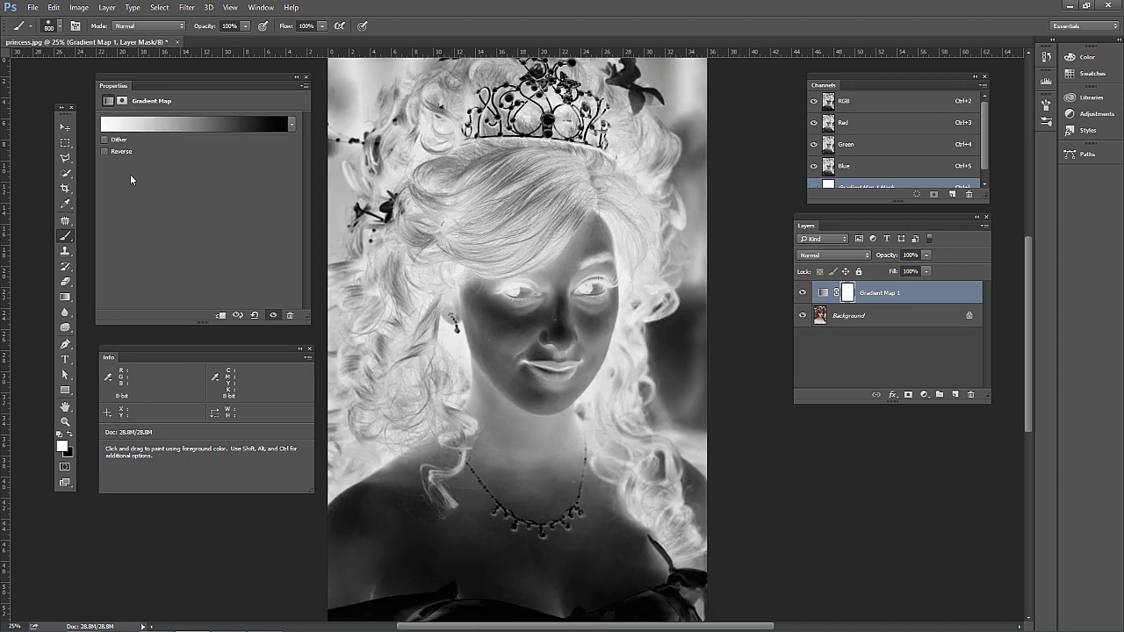
{"action": "left_click", "coordinate": [105, 151]}
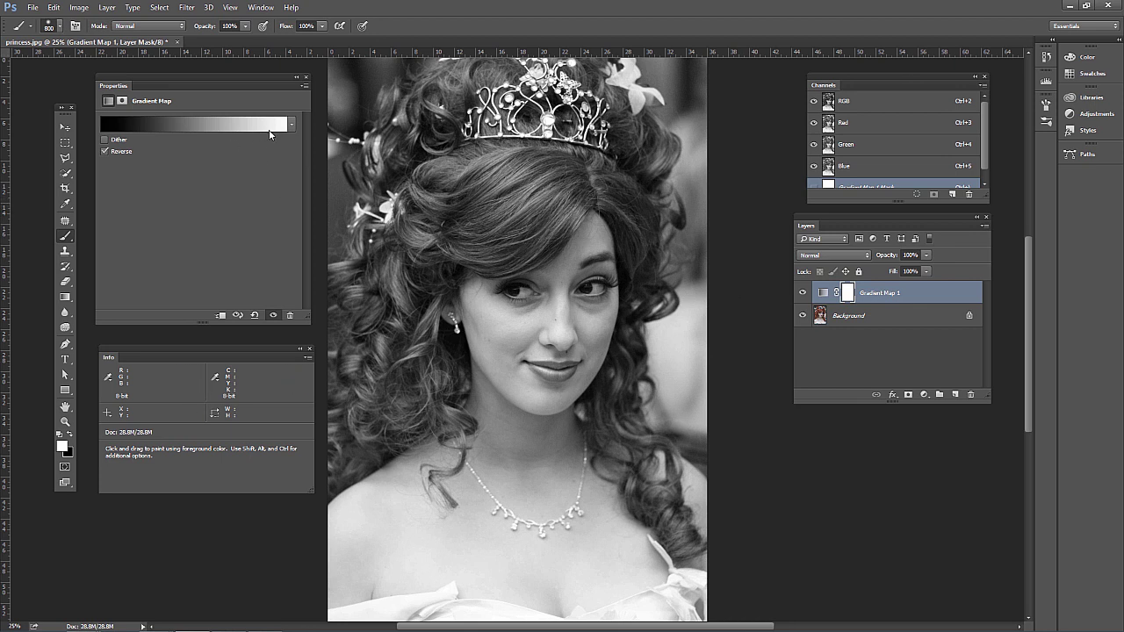
{"action": "left_click", "coordinate": [209, 125]}
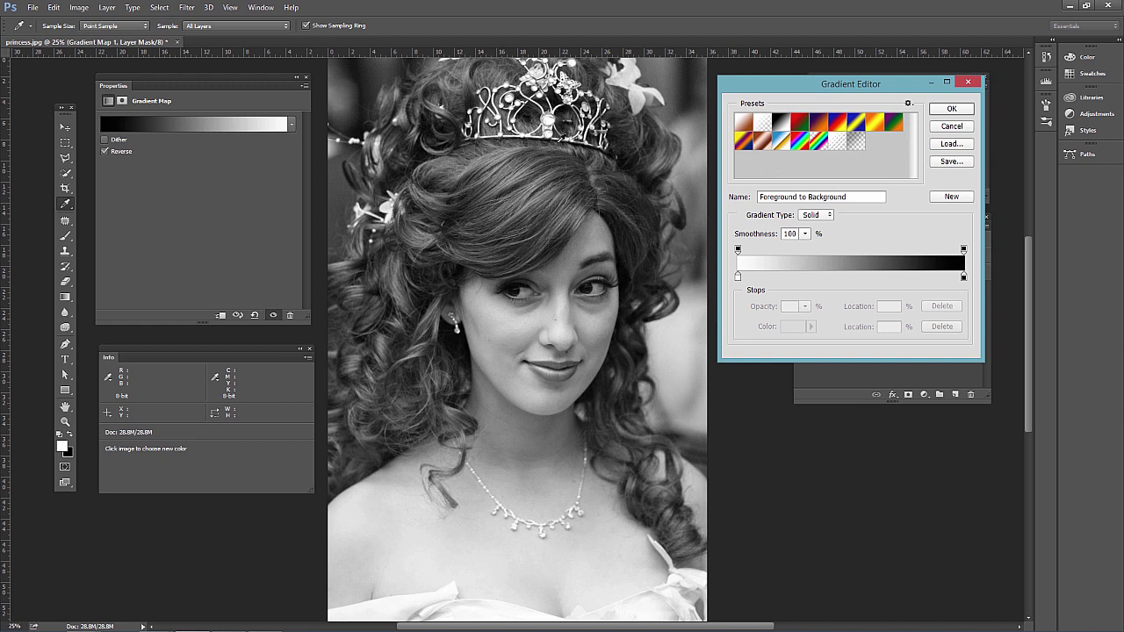
Try moving the opacity stop to 24% and the white color stop to 28%, then return the stops to the gradient's ends.
{"action": "left_click", "coordinate": [739, 252]}
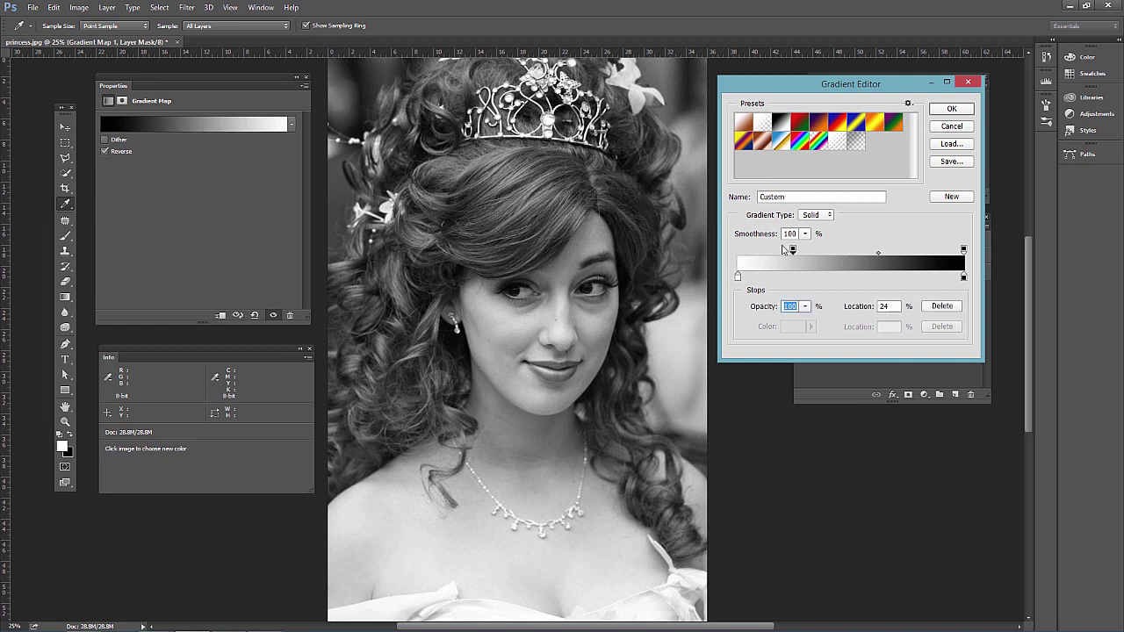
{"action": "left_click", "coordinate": [737, 277]}
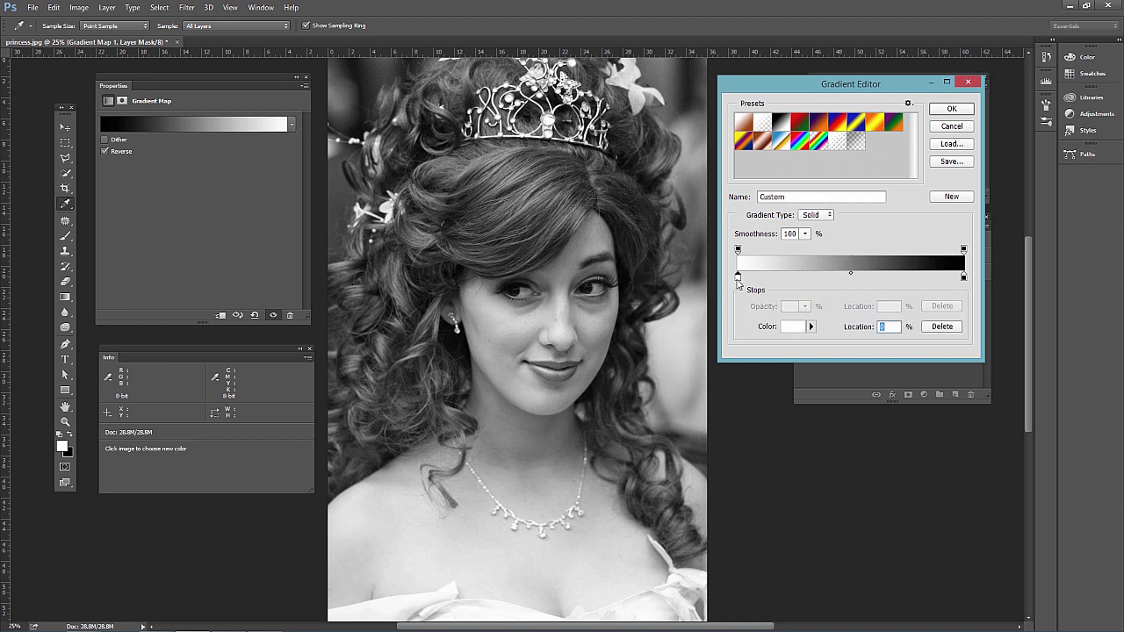
{"action": "left_click_drag", "start_coordinate": [738, 278], "coordinate": [806, 278]}
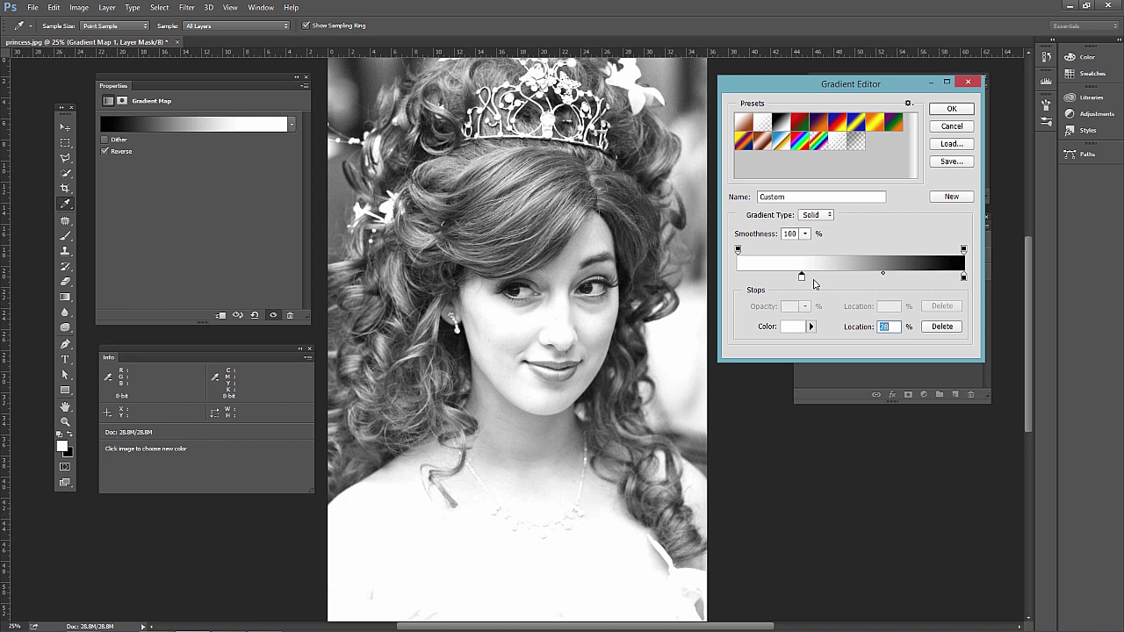
{"action": "left_click_drag", "start_coordinate": [802, 281], "coordinate": [718, 279]}
{"action": "mouse_move", "coordinate": [963, 277]}
{"action": "left_mouse_down"}
{"action": "mouse_move", "coordinate": [865, 279]}
{"action": "mouse_move", "coordinate": [980, 281]}
{"action": "left_mouse_up"}
{"action": "left_click", "coordinate": [739, 279]}
{"action": "left_click", "coordinate": [963, 277]}
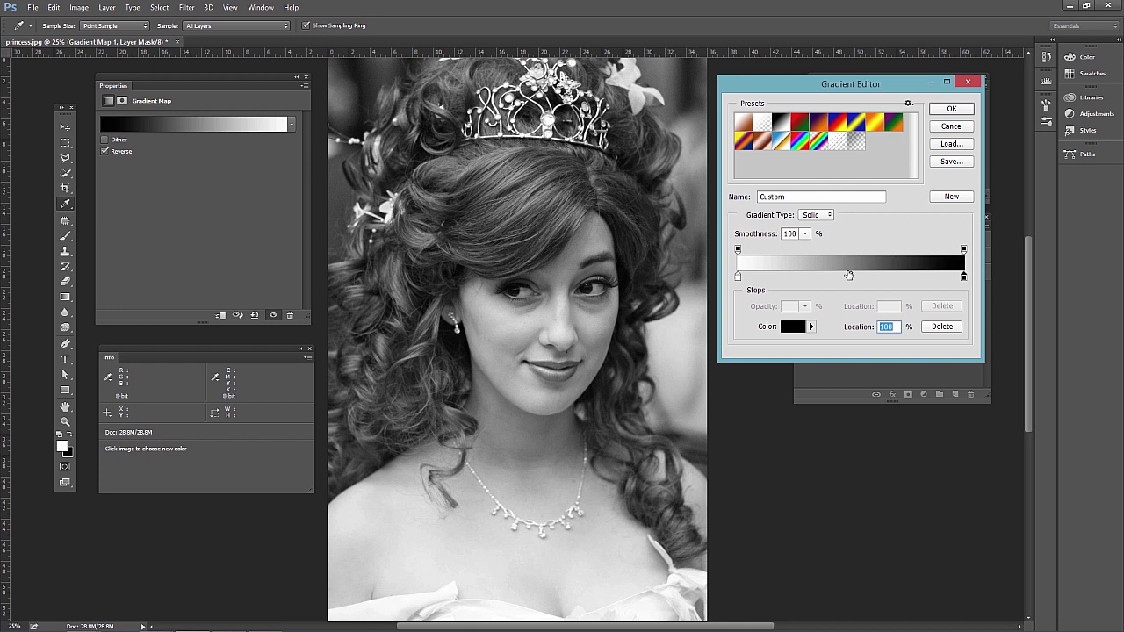
Try darker and lighter midpoint positions between the white and black stops, then set the midpoint to 48%.
{"action": "left_click_drag", "start_coordinate": [850, 277], "coordinate": [845, 331]}
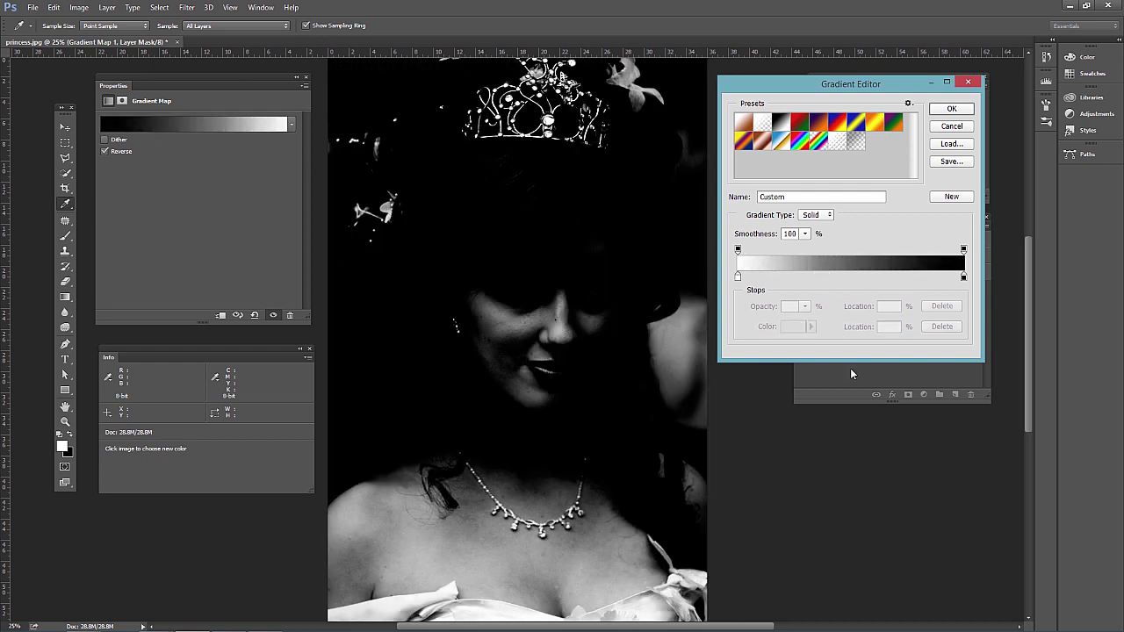
{"action": "left_click", "coordinate": [963, 278]}
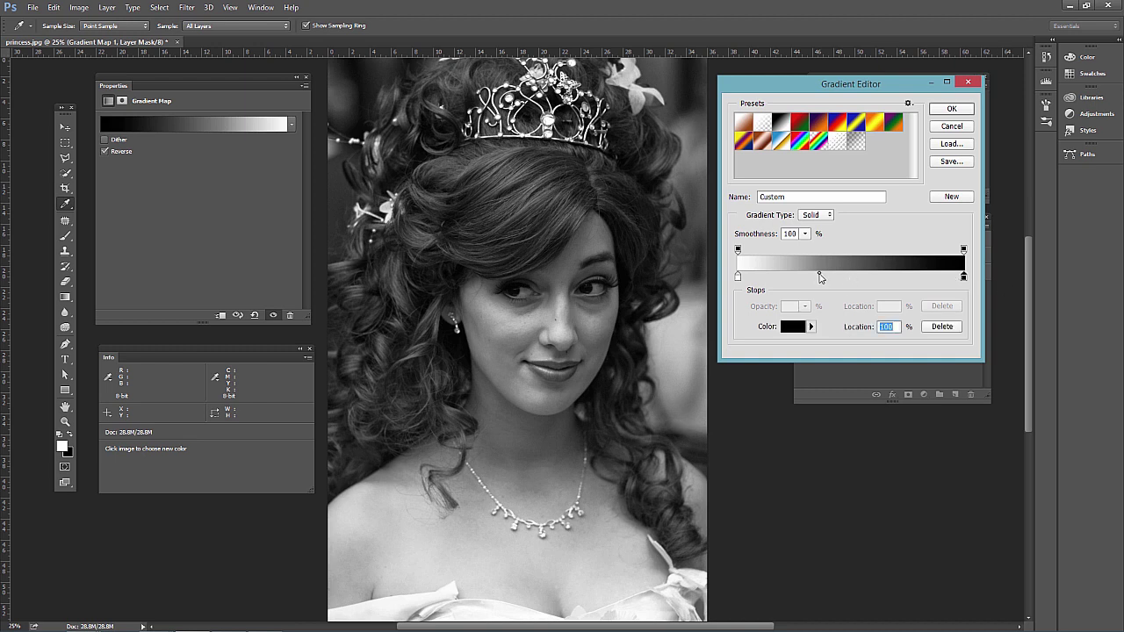
{"action": "left_click", "coordinate": [819, 275]}
{"action": "left_click_drag", "start_coordinate": [819, 278], "coordinate": [871, 278]}
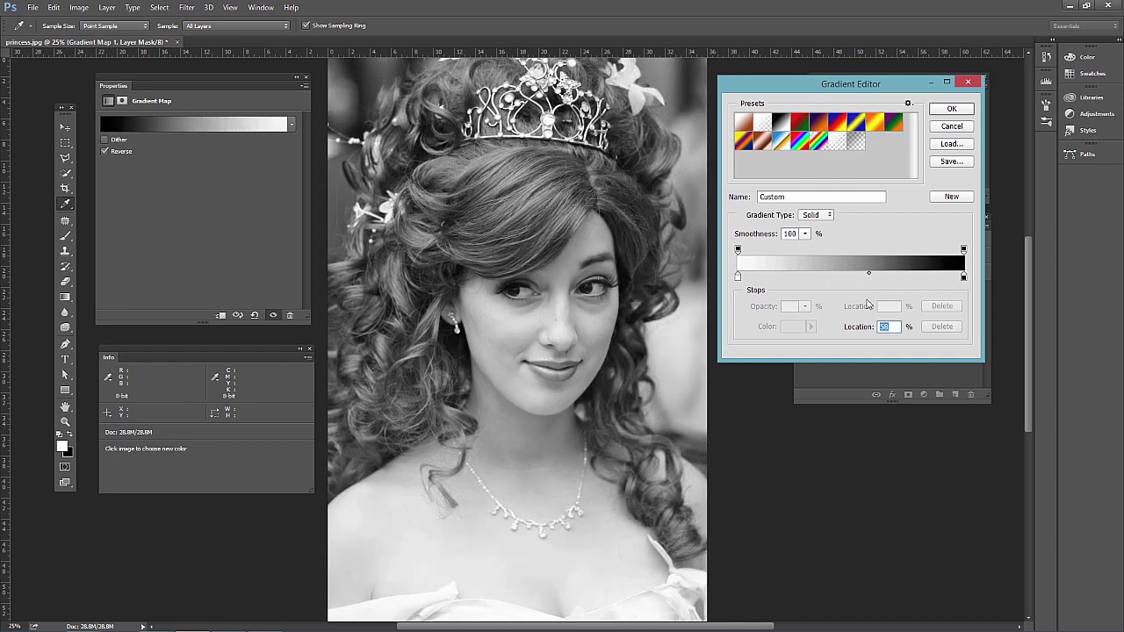
{"action": "mouse_move", "coordinate": [737, 277]}
{"action": "left_mouse_down"}
{"action": "mouse_move", "coordinate": [793, 278]}
{"action": "mouse_move", "coordinate": [738, 278]}
{"action": "left_mouse_up"}
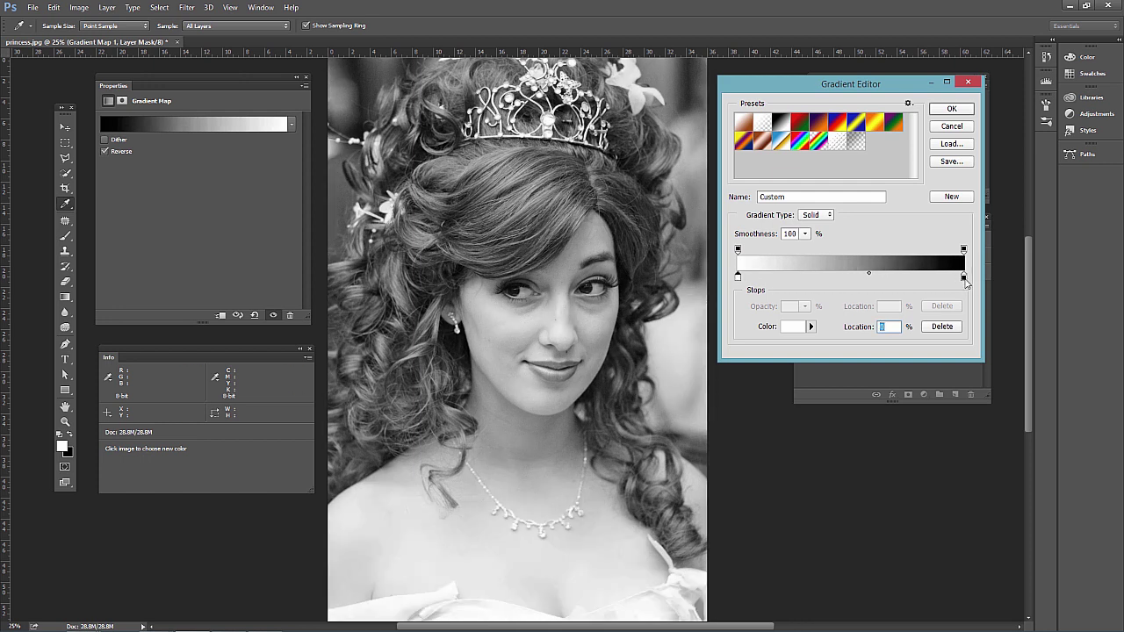
{"action": "left_click_drag", "start_coordinate": [869, 274], "coordinate": [846, 276]}
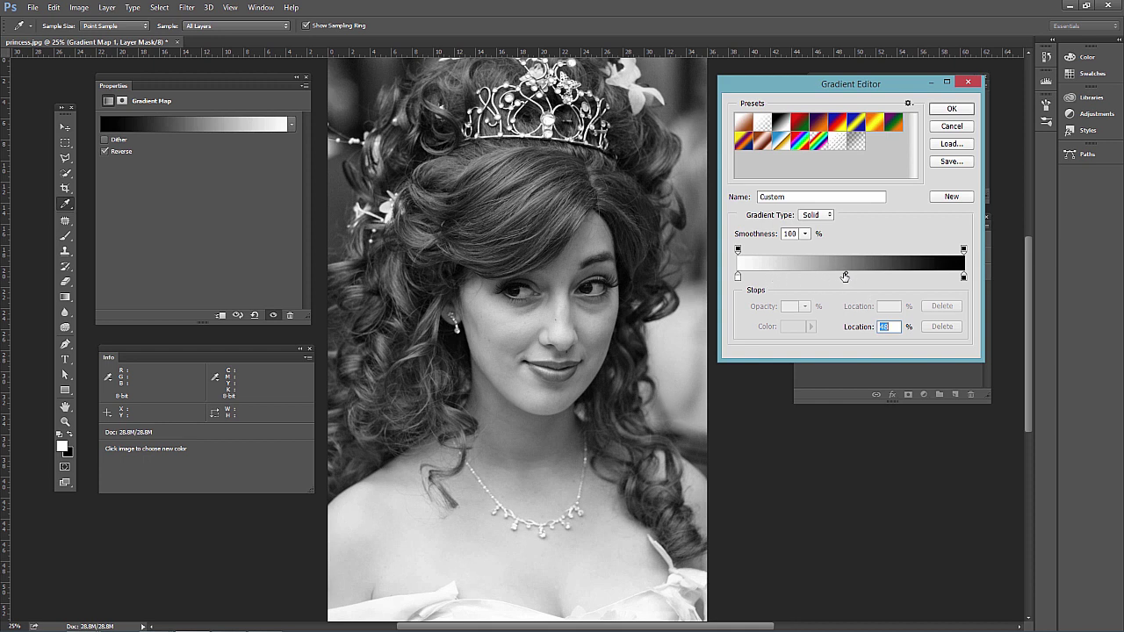
Add a color stop at 50% on the gradient and set its color to a 50% brightness grey.
{"action": "left_click", "coordinate": [848, 277]}
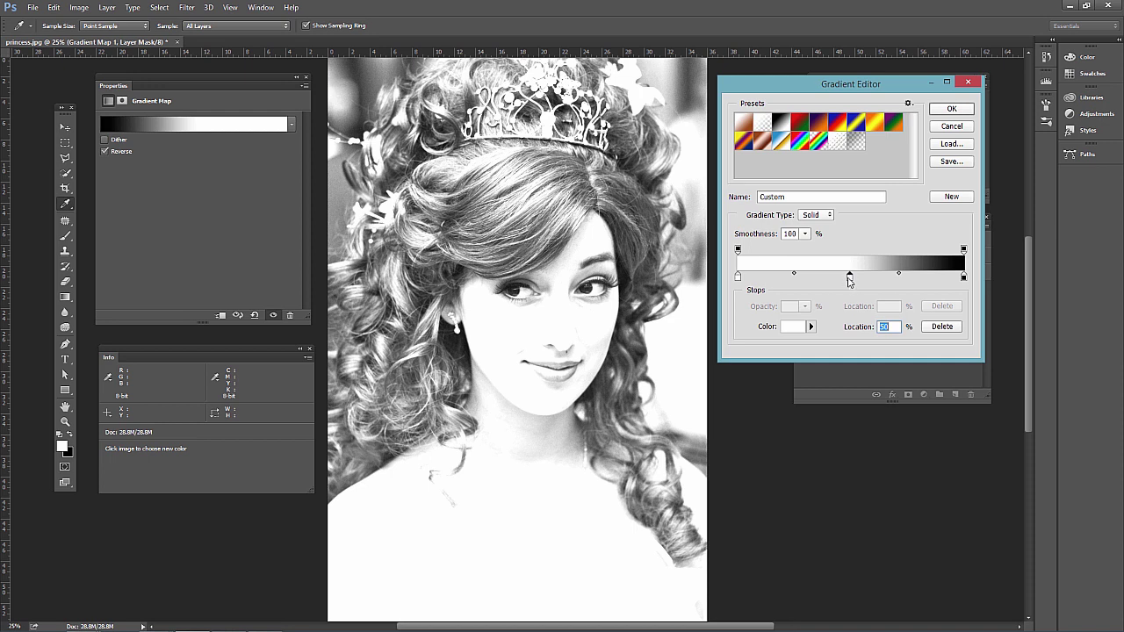
{"action": "left_click_drag", "start_coordinate": [888, 326], "coordinate": [874, 326]}
{"action": "left_click", "coordinate": [793, 328]}
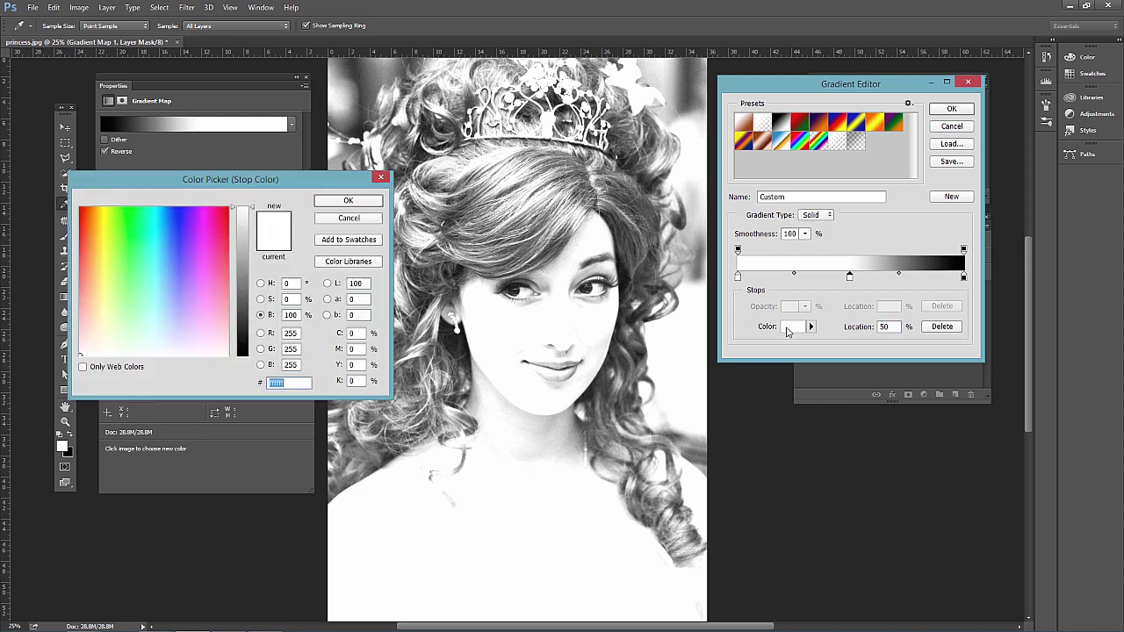
{"action": "left_click", "coordinate": [286, 283]}
{"action": "left_click", "coordinate": [288, 299]}
{"action": "left_click", "coordinate": [297, 315]}
{"action": "type", "text": "50"}
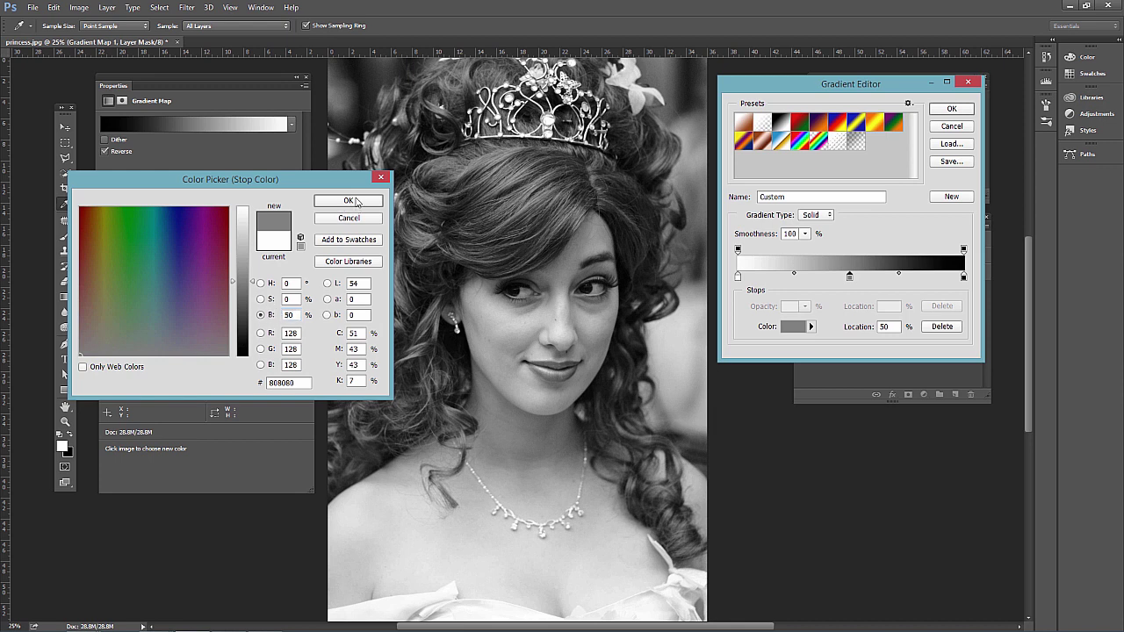
{"action": "left_click", "coordinate": [356, 201]}
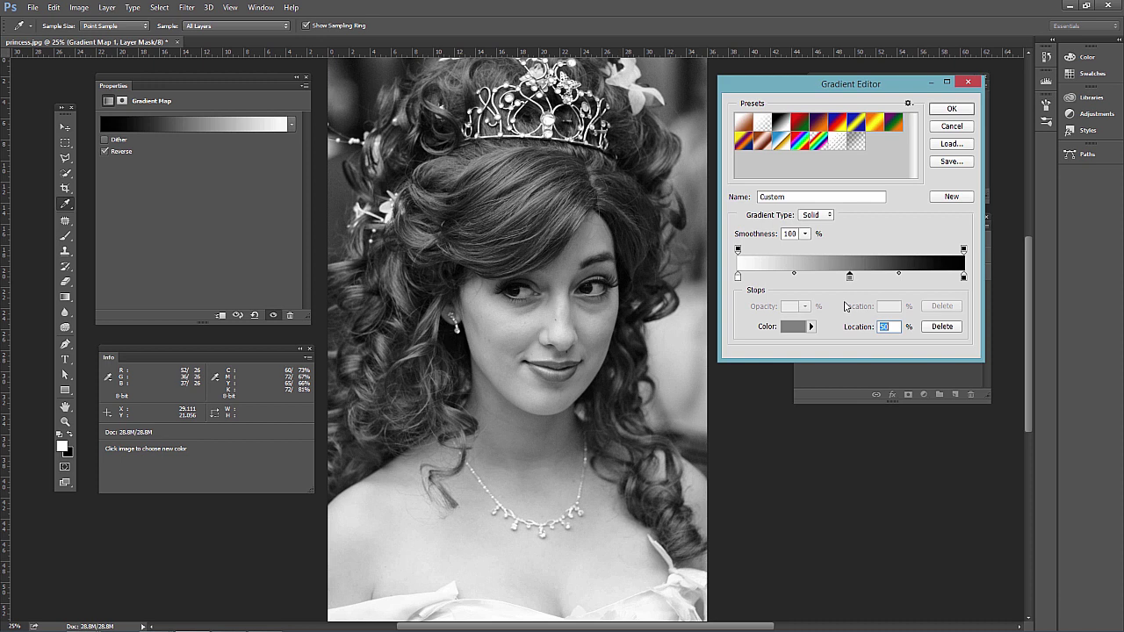
Shift the midpoint between the white and grey stops to 56% and reposition the midpoint between the grey and black stops.
{"action": "left_click_drag", "start_coordinate": [794, 277], "coordinate": [795, 277]}
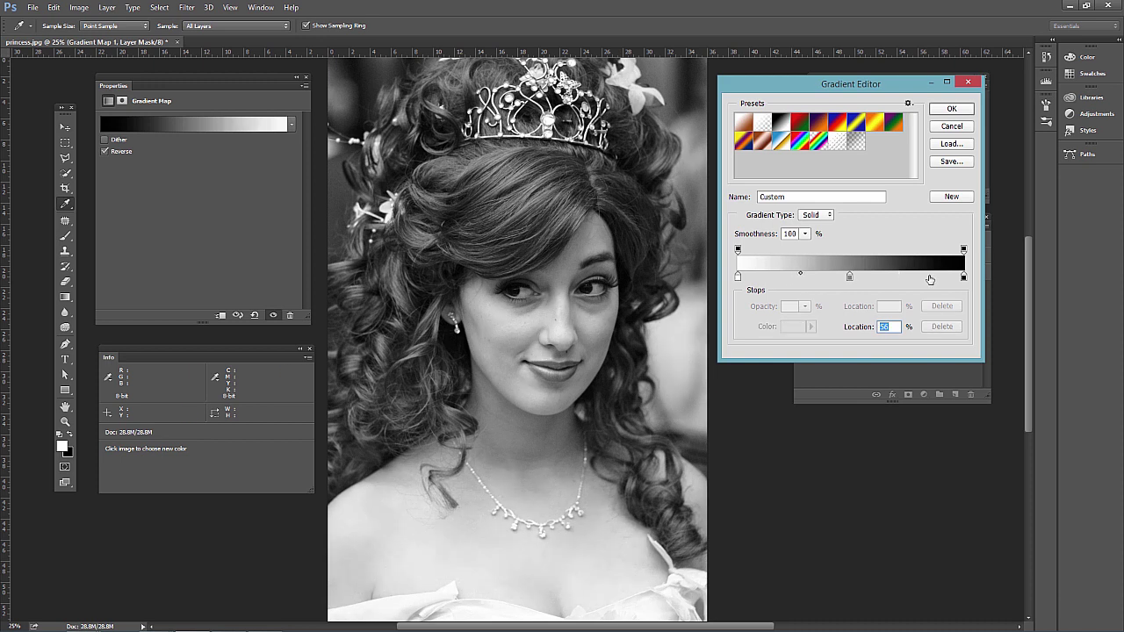
{"action": "left_click", "coordinate": [963, 277]}
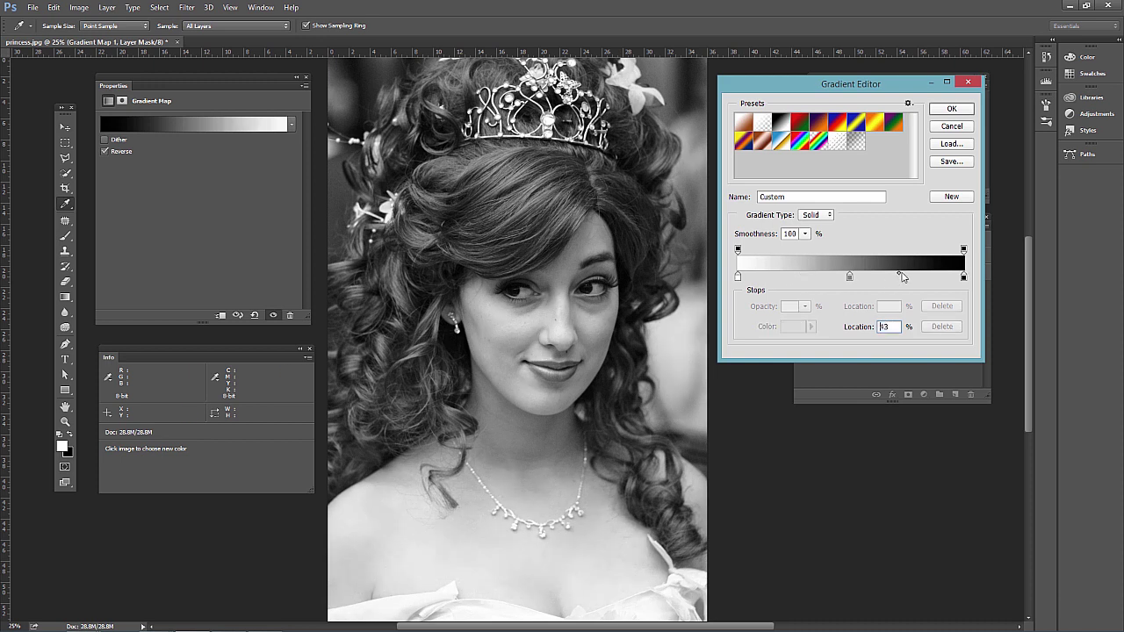
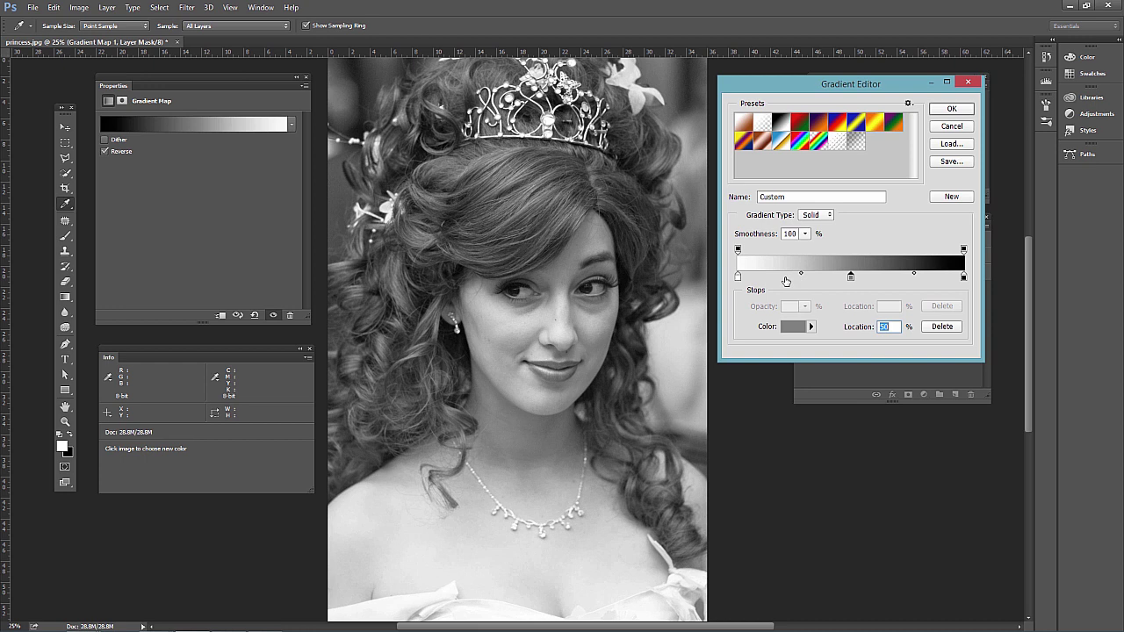
Add a color stop between the white and middle grey stops at 25% location and open its color for editing.
{"action": "left_click", "coordinate": [792, 277]}
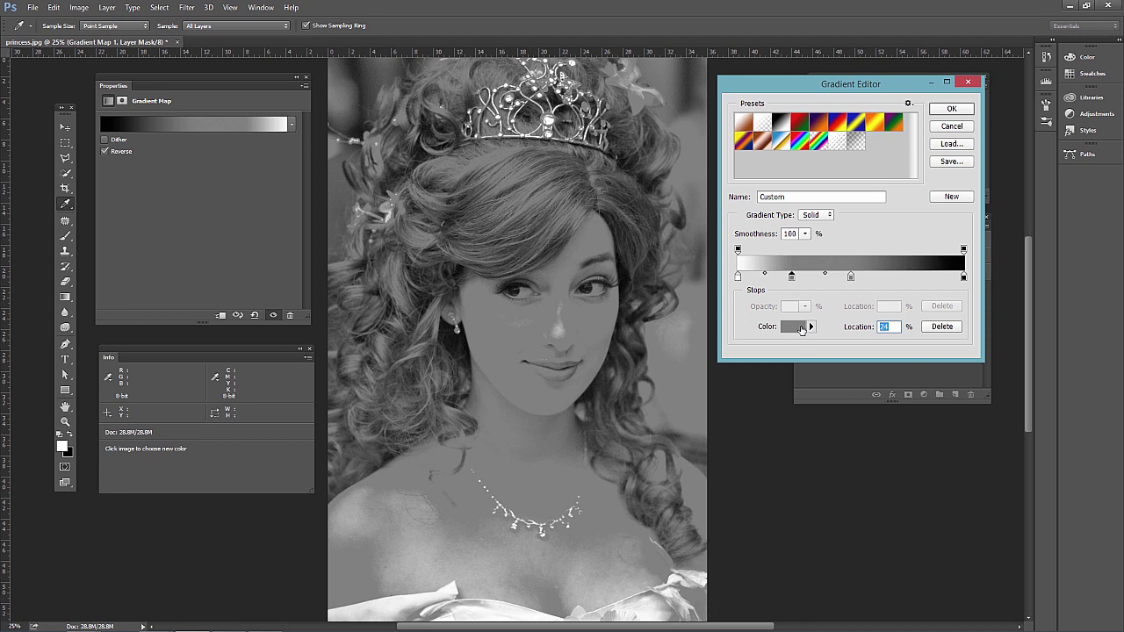
{"action": "double_click", "coordinate": [884, 326]}
{"action": "type", "text": "25"}
{"action": "left_click", "coordinate": [796, 278]}
{"action": "double_click", "coordinate": [794, 277]}
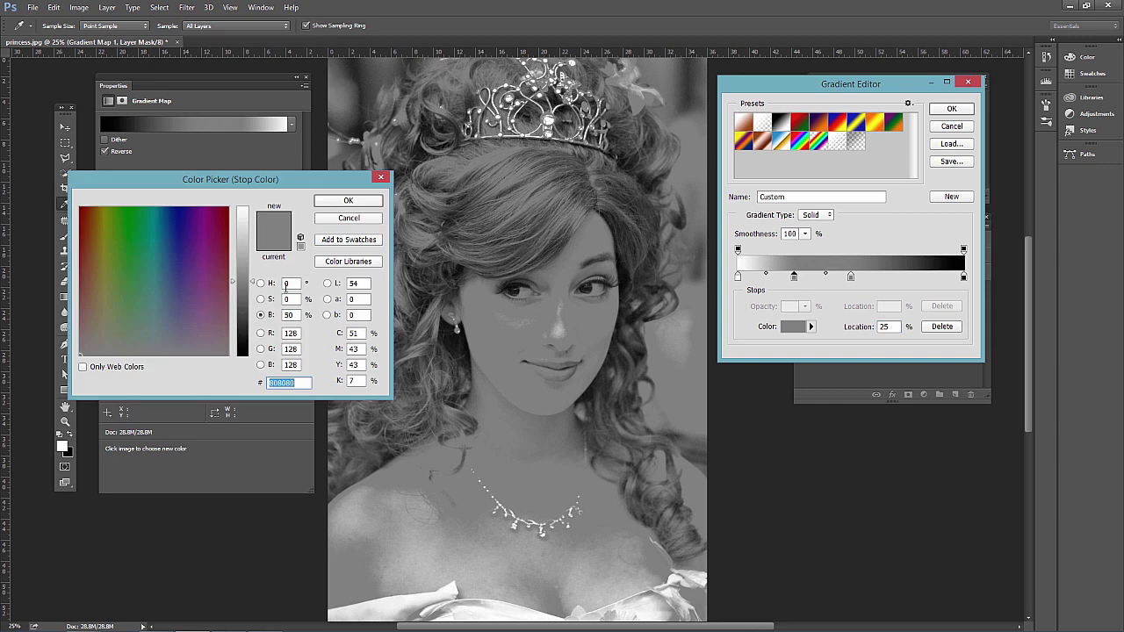
Try 25% brightness for the new stop's color, then set the brightness to 75% and accept the color.
{"action": "double_click", "coordinate": [289, 314]}
{"action": "type", "text": "25"}
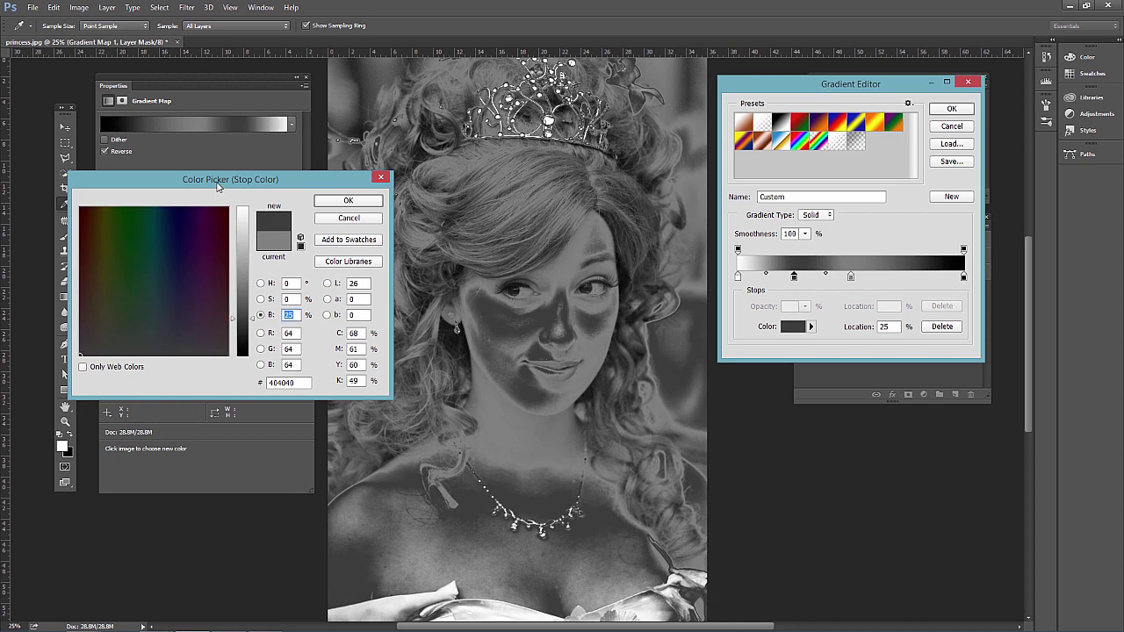
{"action": "left_click_drag", "start_coordinate": [216, 181], "coordinate": [269, 180]}
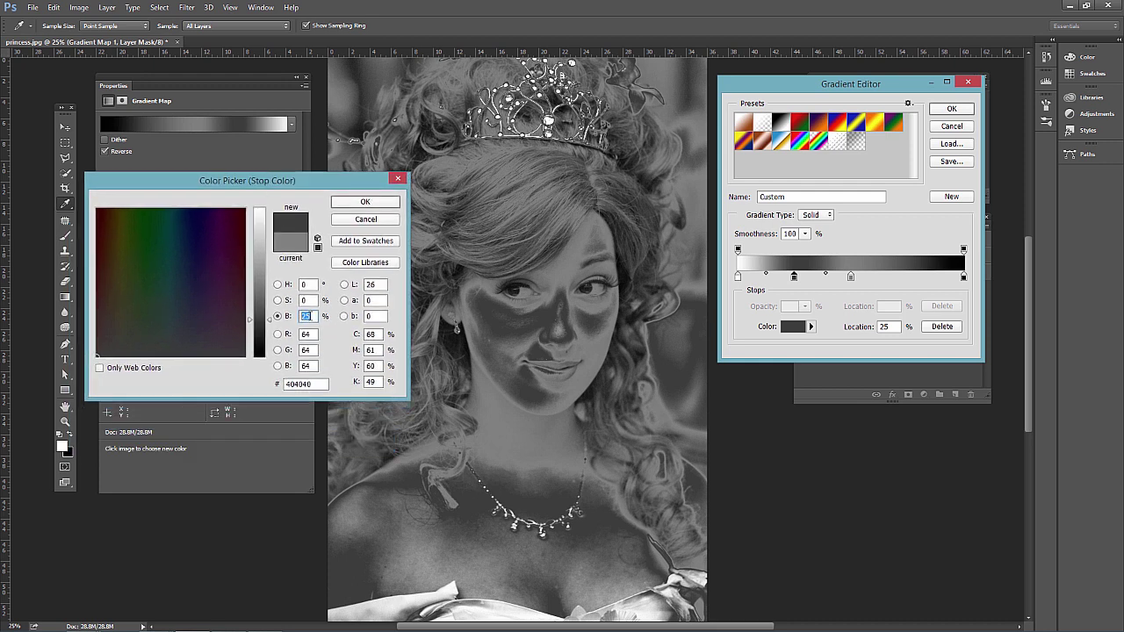
{"action": "type", "text": "75"}
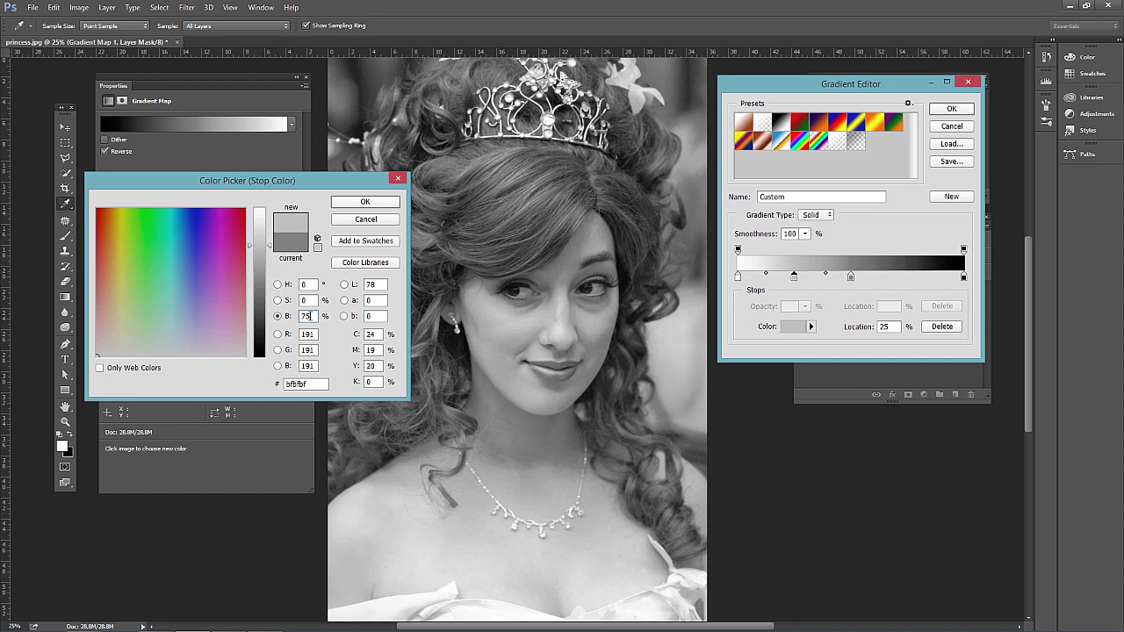
{"action": "left_click", "coordinate": [365, 202]}
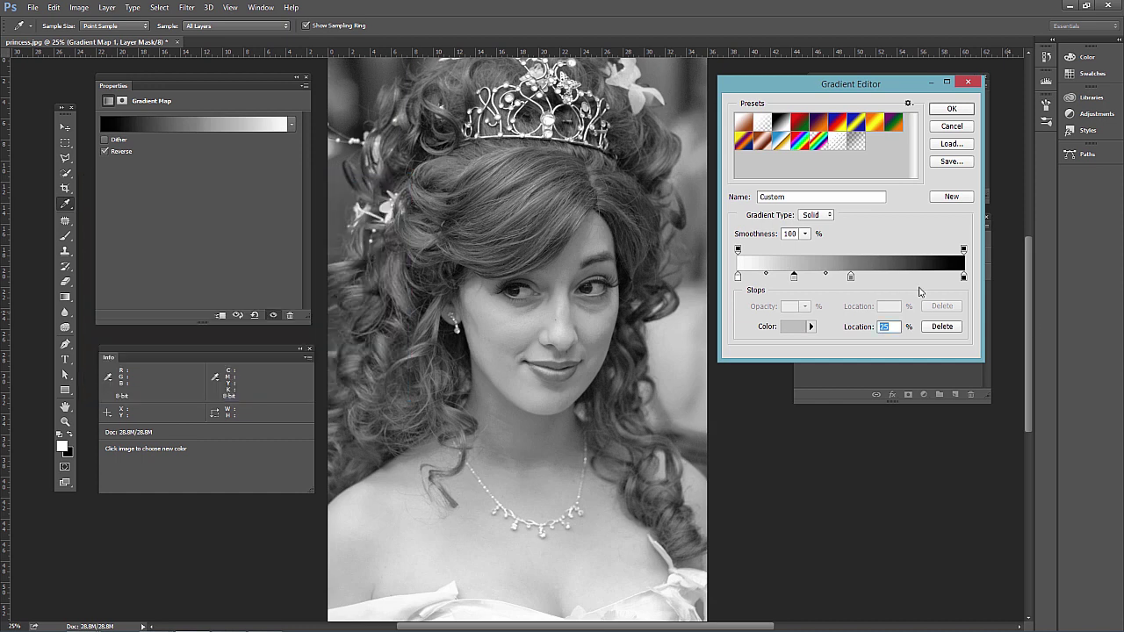
Add a color stop at 75% location between the middle grey and black stops and set its brightness to 25%.
{"action": "left_click", "coordinate": [912, 277]}
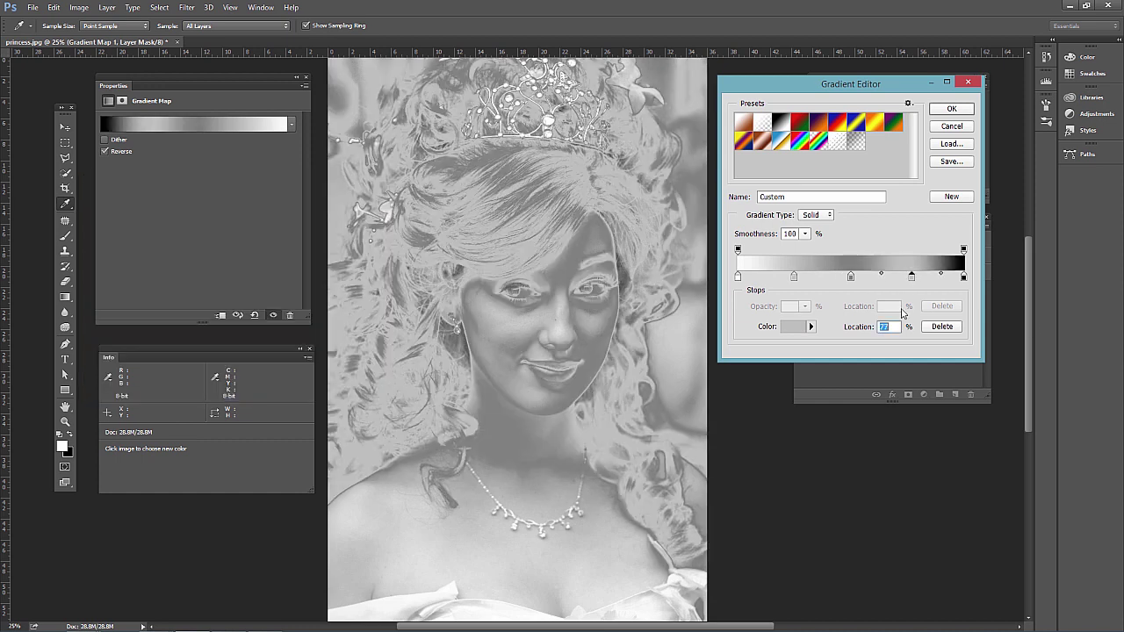
{"action": "type", "text": "75"}
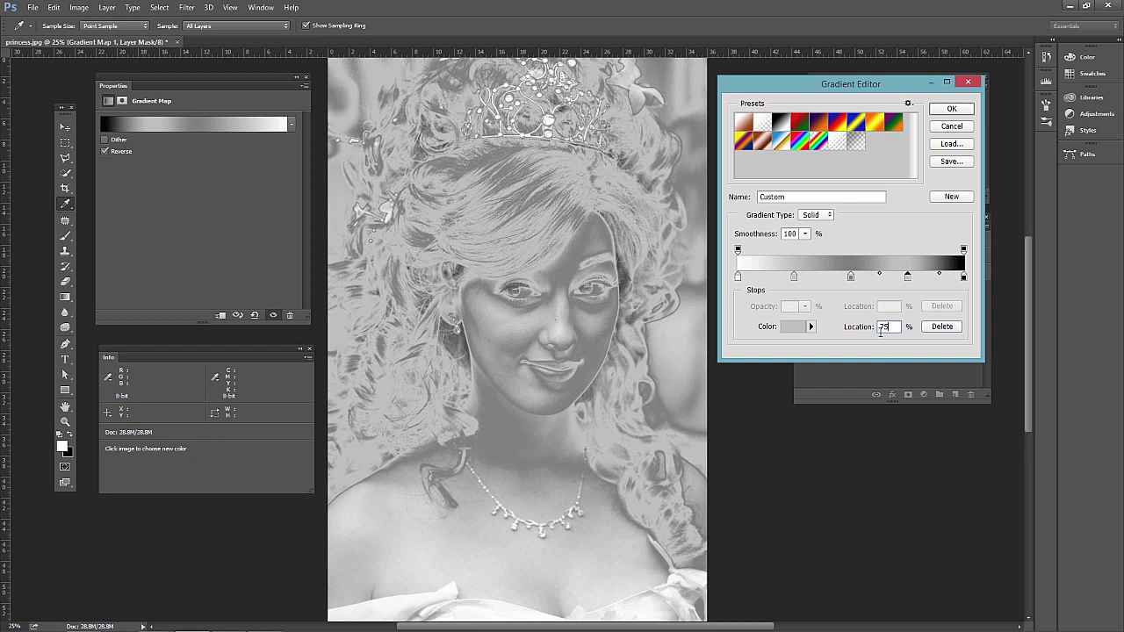
{"action": "left_click", "coordinate": [793, 327]}
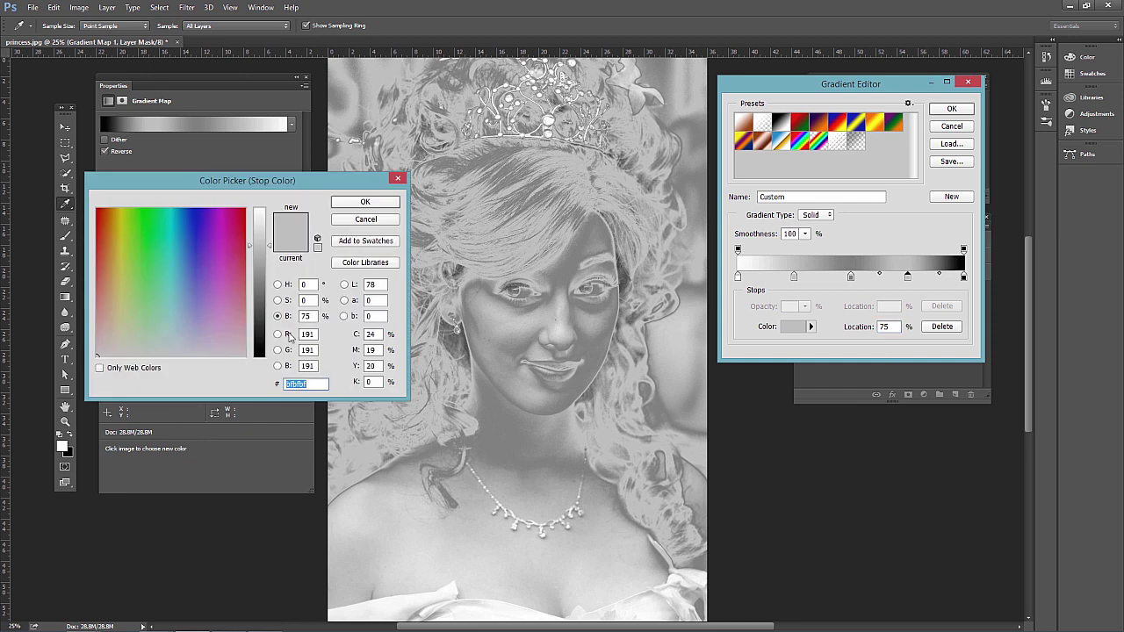
{"action": "left_click", "coordinate": [314, 316]}
{"action": "type", "text": "25"}
{"action": "left_click", "coordinate": [367, 201]}
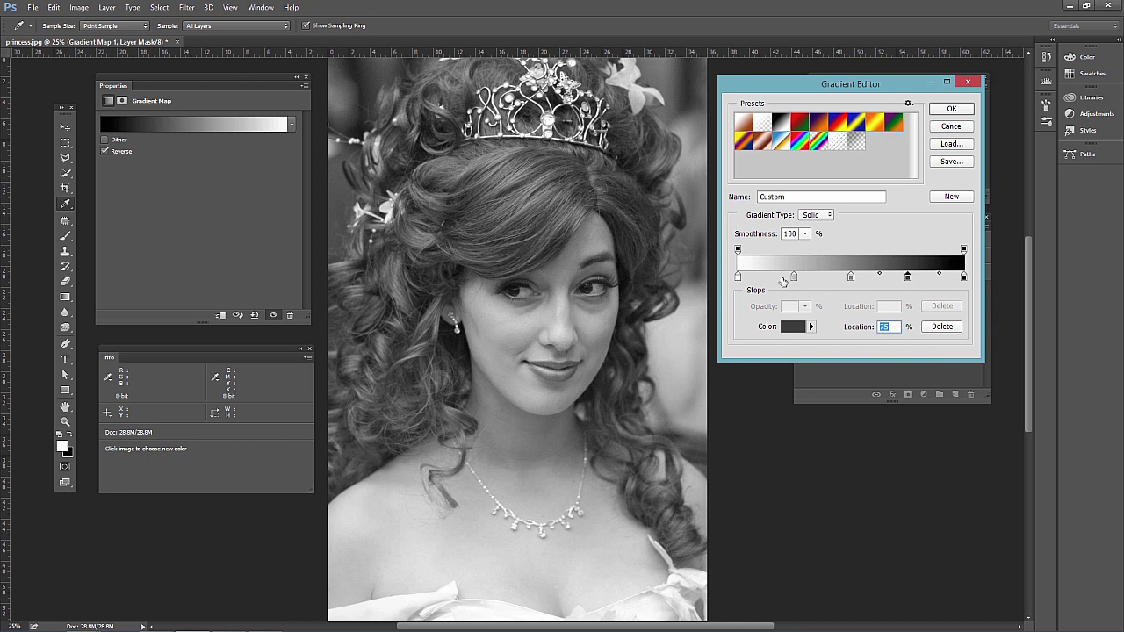
Select the white, black and three grey color stops one after another to review the gradient's tonal steps.
{"action": "left_click", "coordinate": [737, 278]}
{"action": "left_click", "coordinate": [963, 277]}
{"action": "left_click", "coordinate": [850, 277]}
{"action": "left_click", "coordinate": [794, 278]}
{"action": "left_click", "coordinate": [907, 277]}
Try shifting the light grey stop, set the middle grey stop to 51% location, and apply the edited gradient.
{"action": "left_click", "coordinate": [794, 277]}
{"action": "left_click_drag", "start_coordinate": [794, 281], "coordinate": [769, 278]}
{"action": "left_click", "coordinate": [767, 274]}
{"action": "mouse_move", "coordinate": [850, 277]}
{"action": "left_mouse_down"}
{"action": "mouse_move", "coordinate": [919, 279]}
{"action": "mouse_move", "coordinate": [852, 279]}
{"action": "left_mouse_up"}
{"action": "left_click", "coordinate": [907, 278]}
{"action": "left_click", "coordinate": [858, 277]}
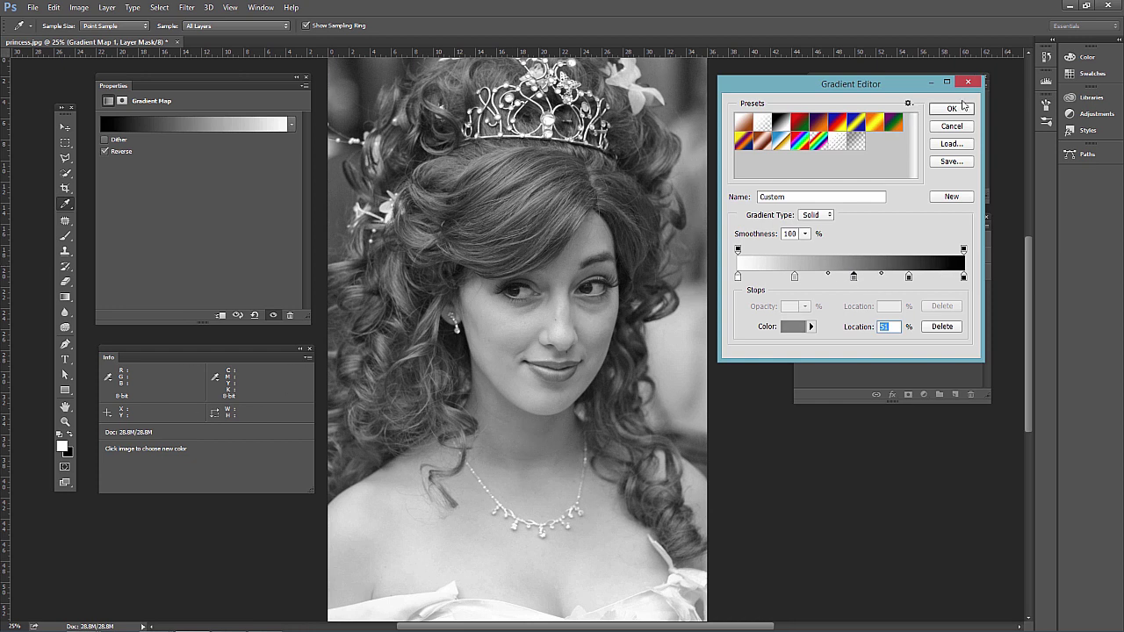
{"action": "left_click", "coordinate": [955, 110]}
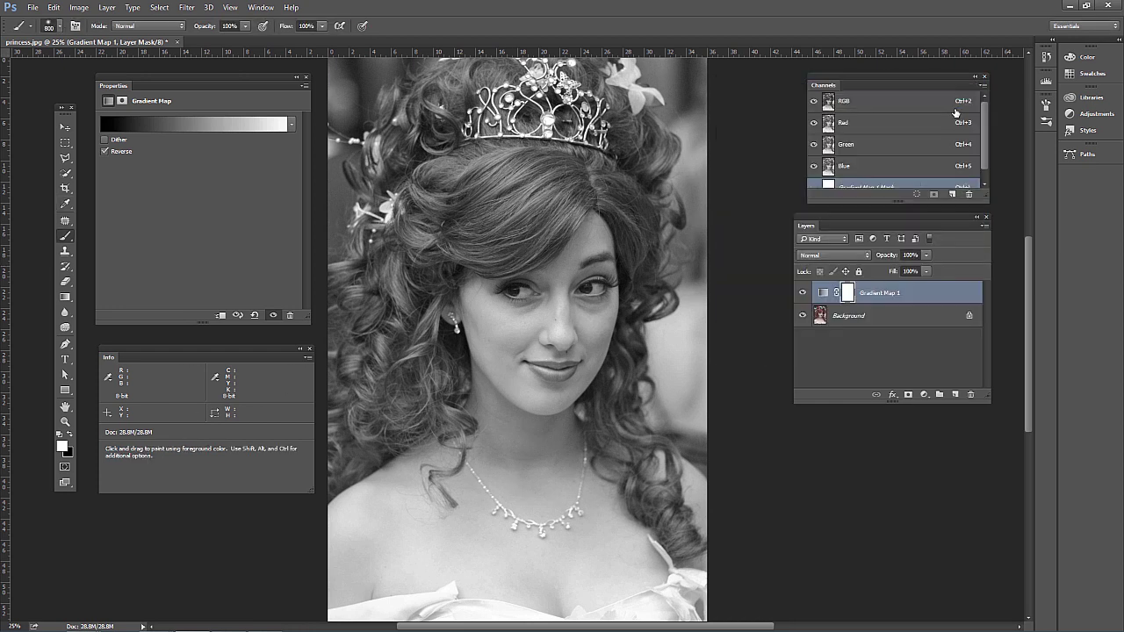